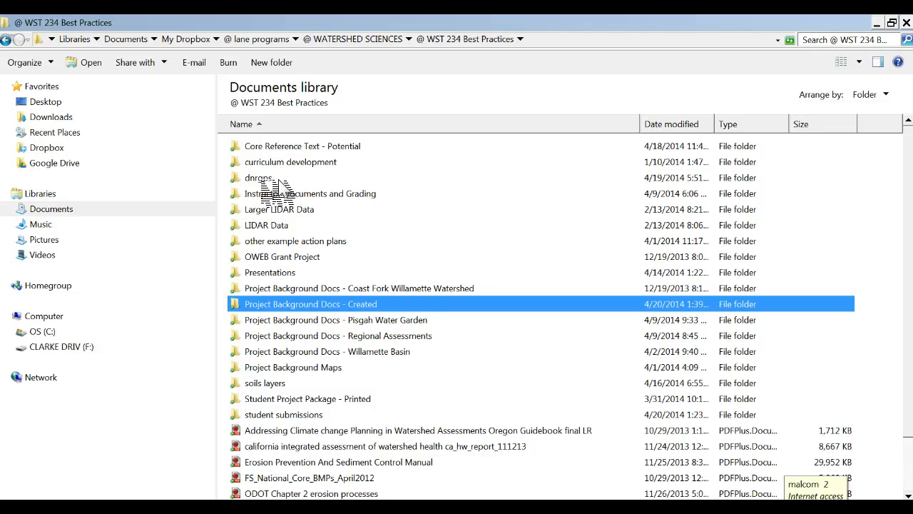
# Open the dnrgps program folder in Windows Explorer.
pyautogui.moveTo(253, 184)
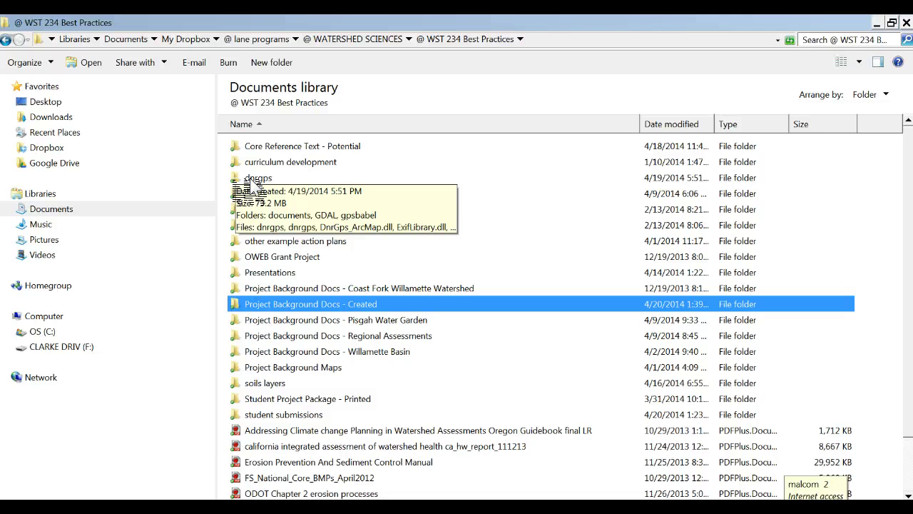
pyautogui.doubleClick(255, 178)
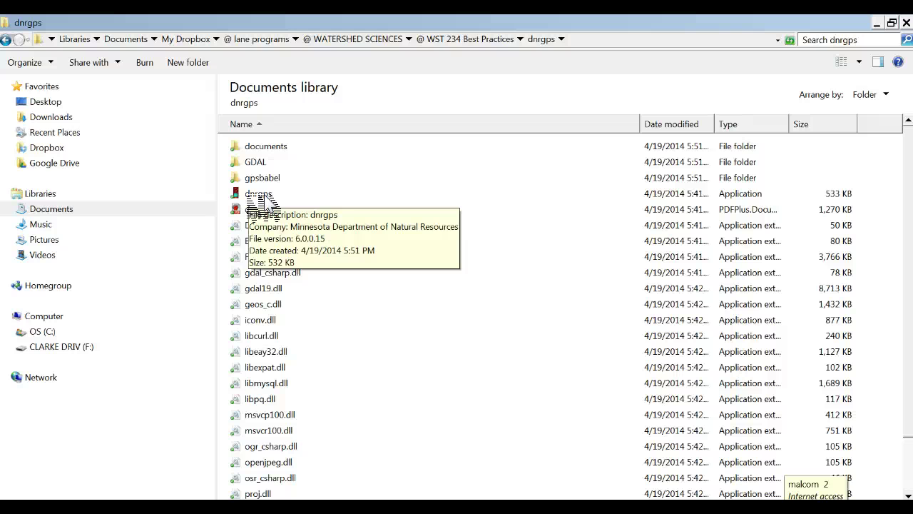
# Run dnrgps past the security warning and open File > Load From > File.
pyautogui.doubleClick(261, 197)
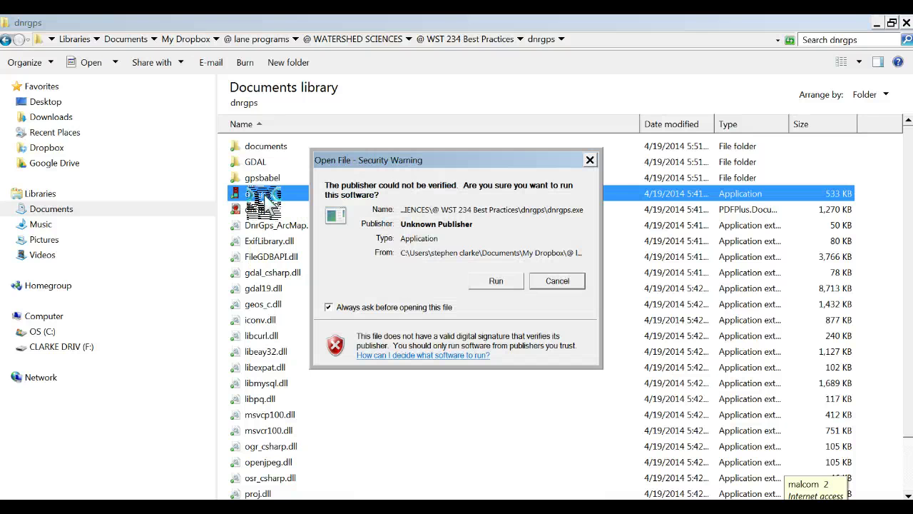
pyautogui.click(507, 283)
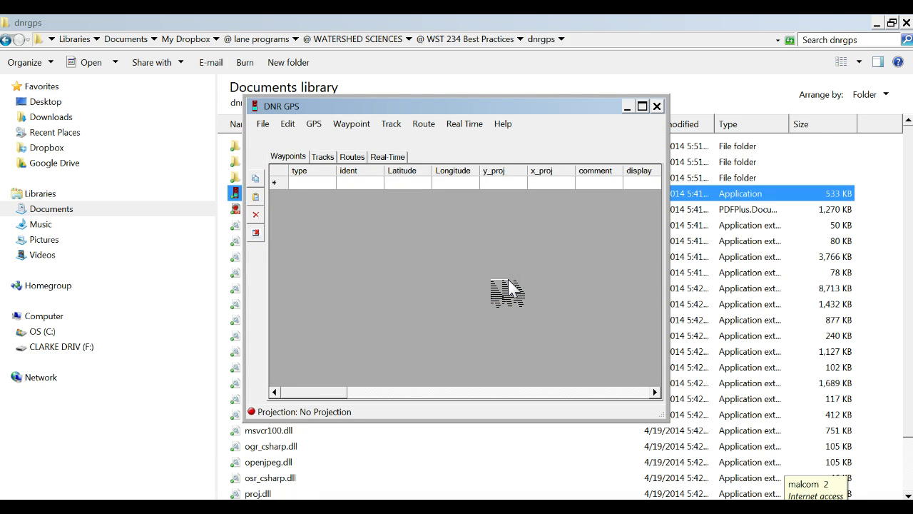
pyautogui.click(270, 134)
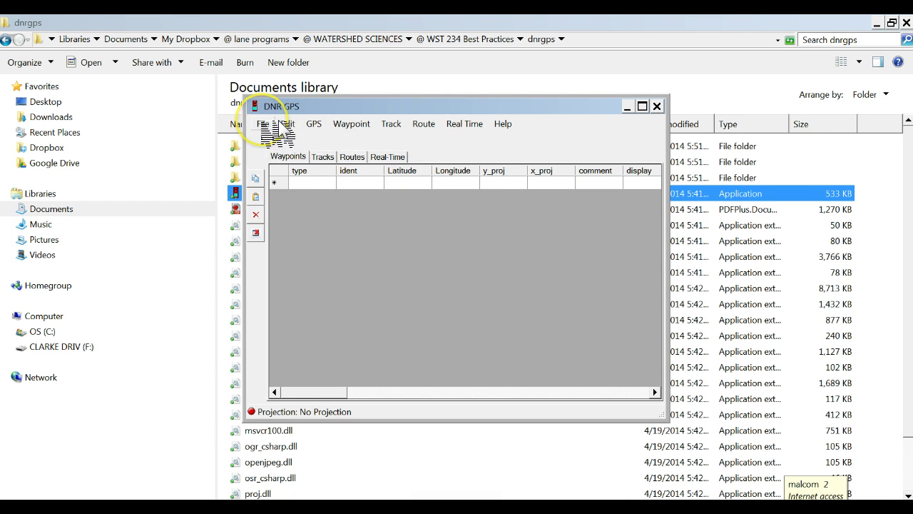
pyautogui.click(265, 126)
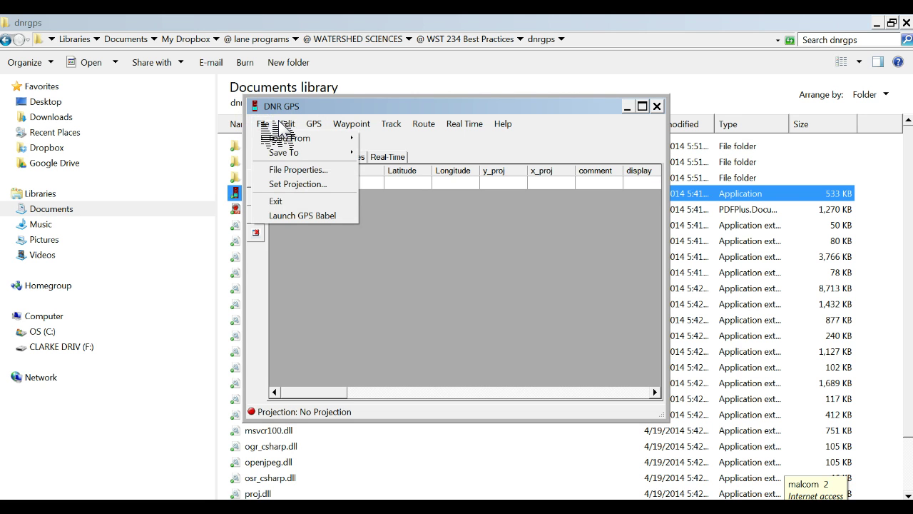
pyautogui.moveTo(285, 140)
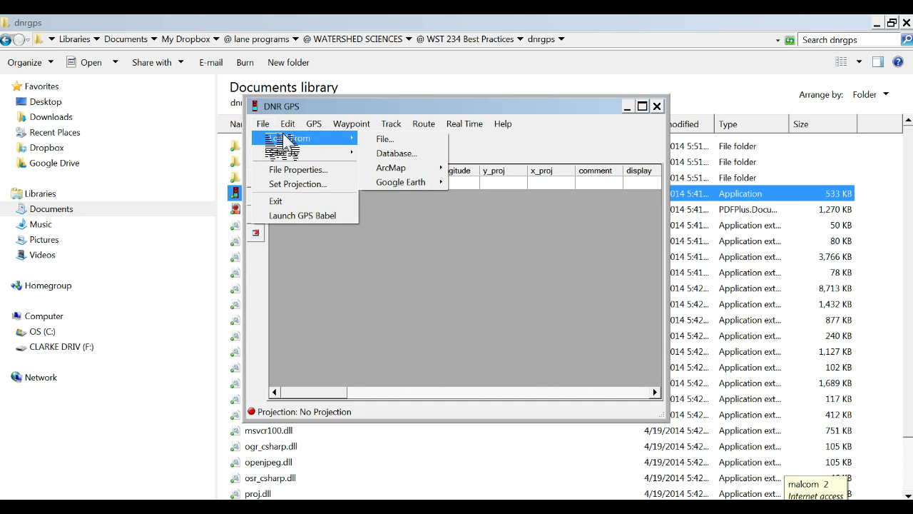
pyautogui.click(389, 139)
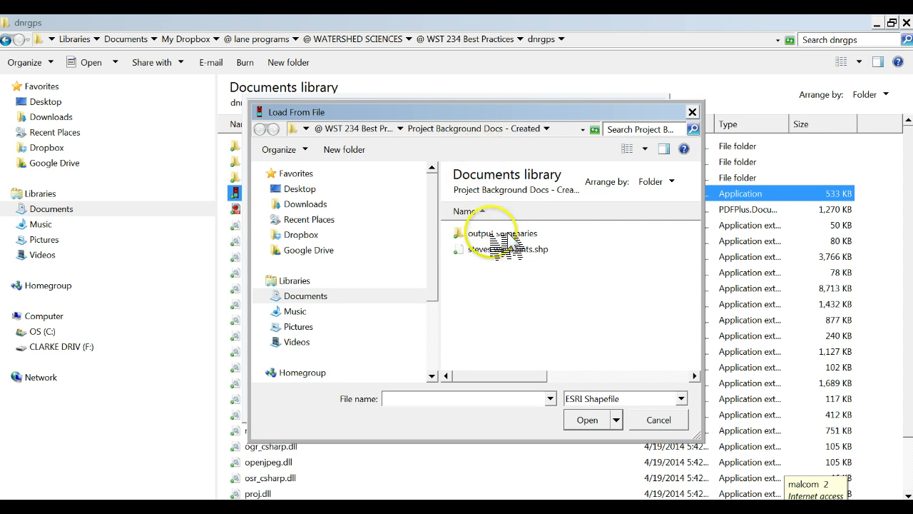
# Load Waypoints_16-APR-14.gpx using the GPS Exchange Format file type.
pyautogui.click(479, 148)
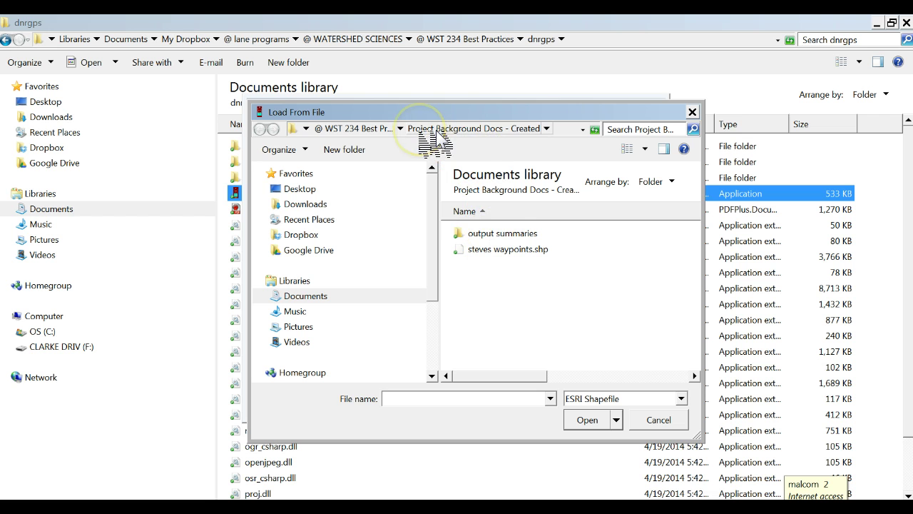
pyautogui.click(436, 129)
pyautogui.click(483, 128)
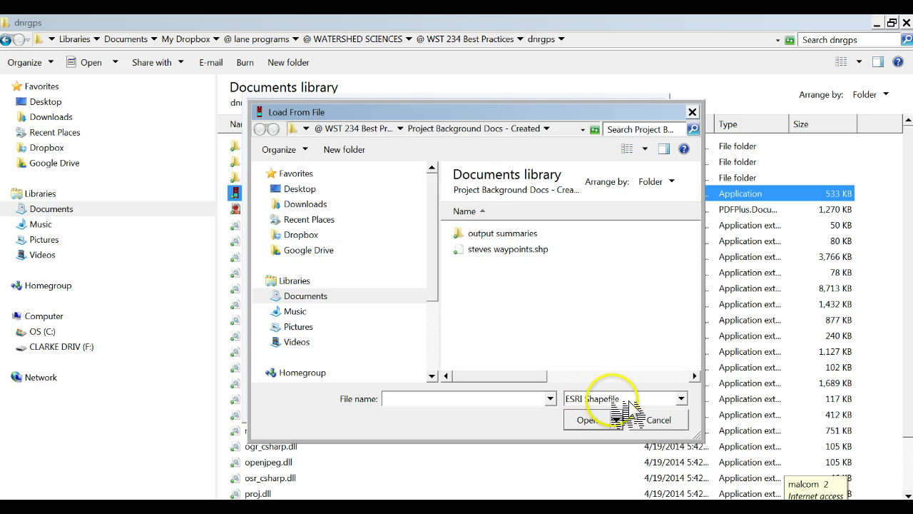
pyautogui.click(682, 399)
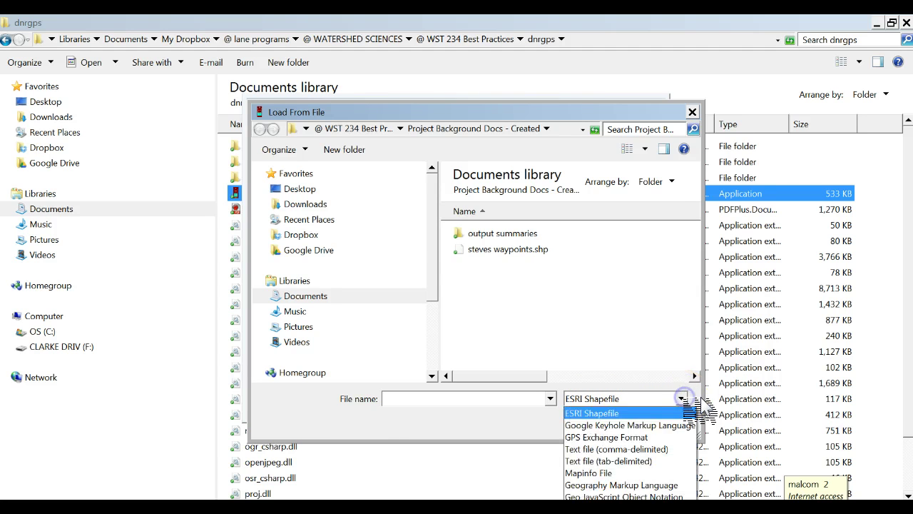
pyautogui.click(653, 436)
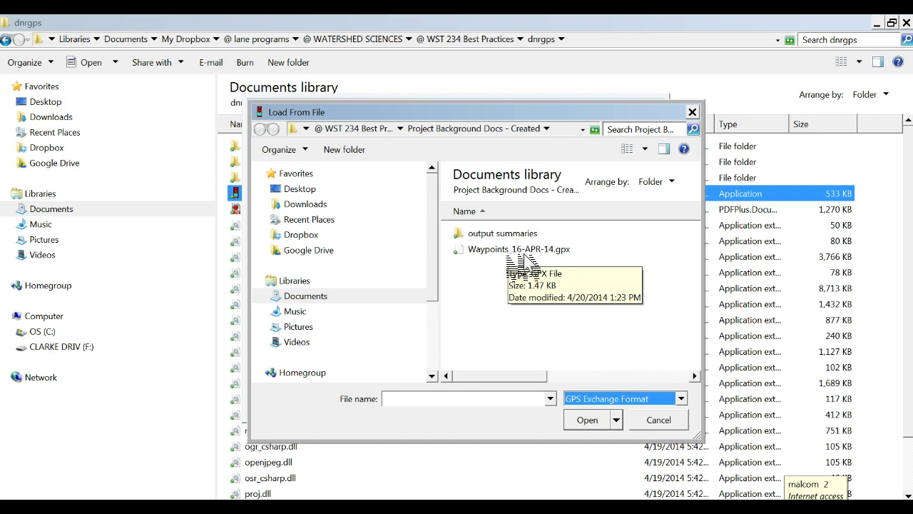
pyautogui.click(524, 251)
pyautogui.click(596, 421)
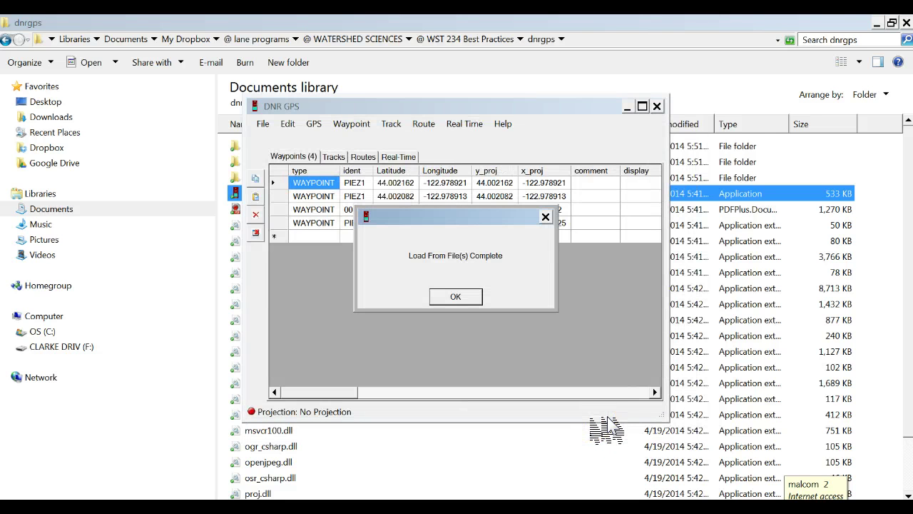
# Dismiss the load-complete message and review waypoints PIEZ1, PIEZ1, 008 and PIEZ2 with their coordinates.
pyautogui.click(455, 296)
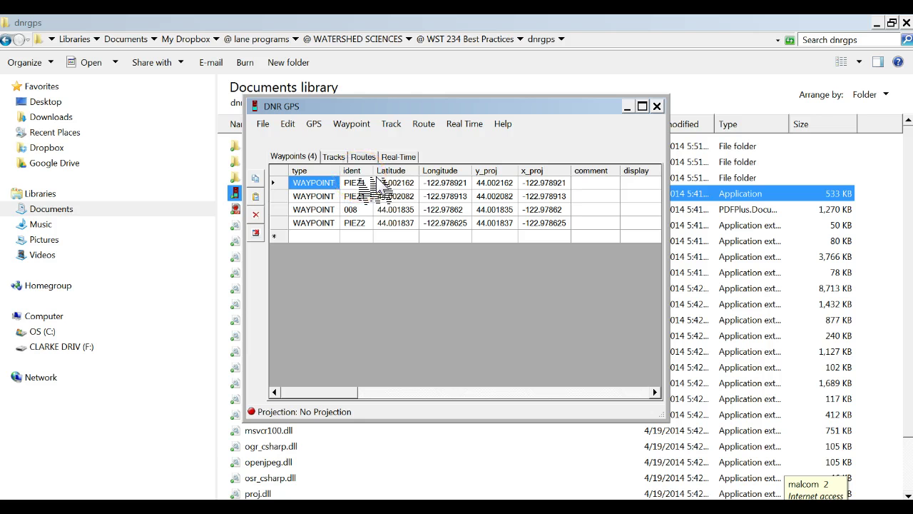
pyautogui.click(360, 198)
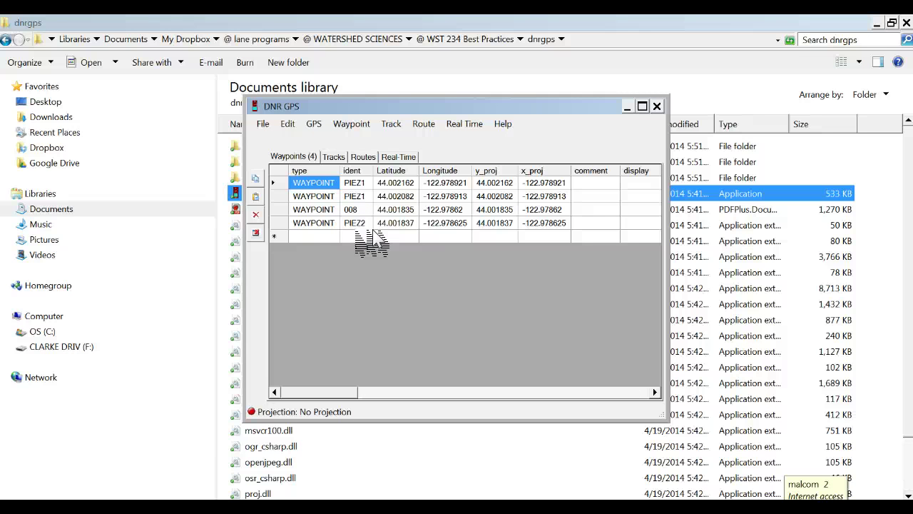
pyautogui.click(325, 411)
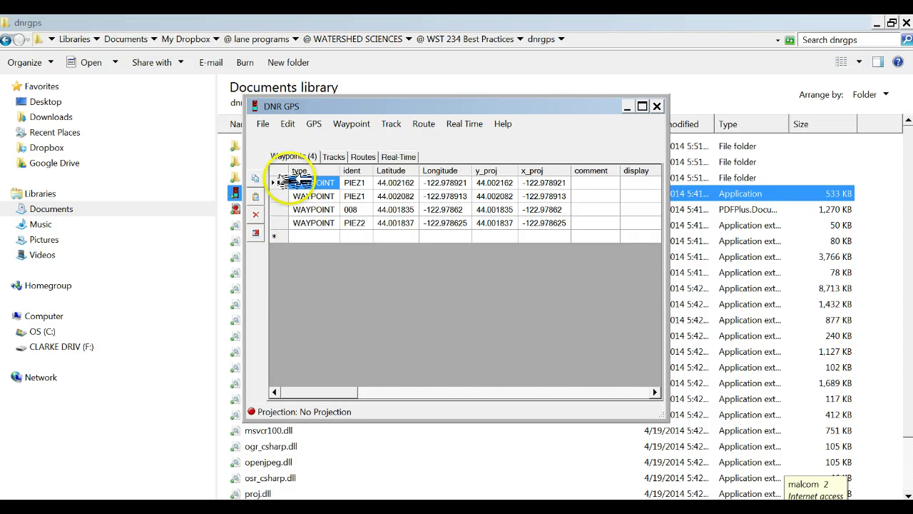
# Save the waypoints as the ESRI Shapefile demo_piezo_poi and dismiss the success message.
pyautogui.click(262, 125)
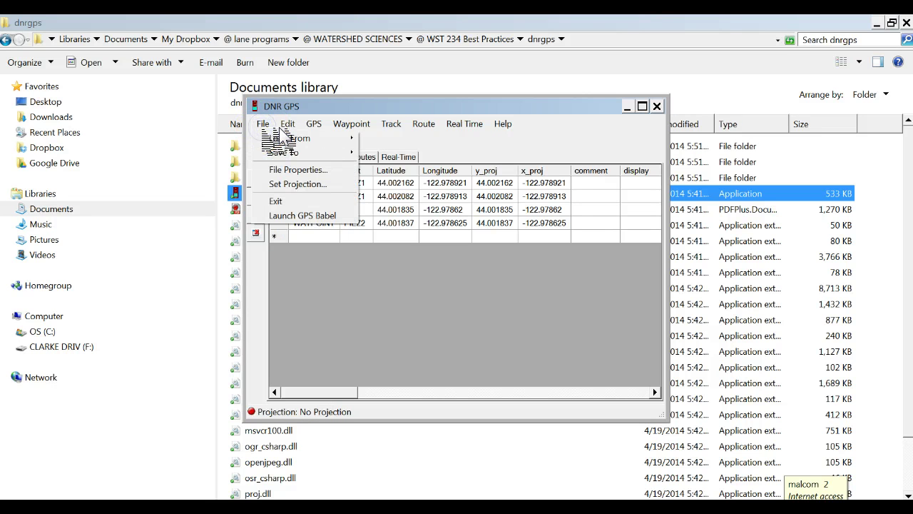
pyautogui.moveTo(287, 153)
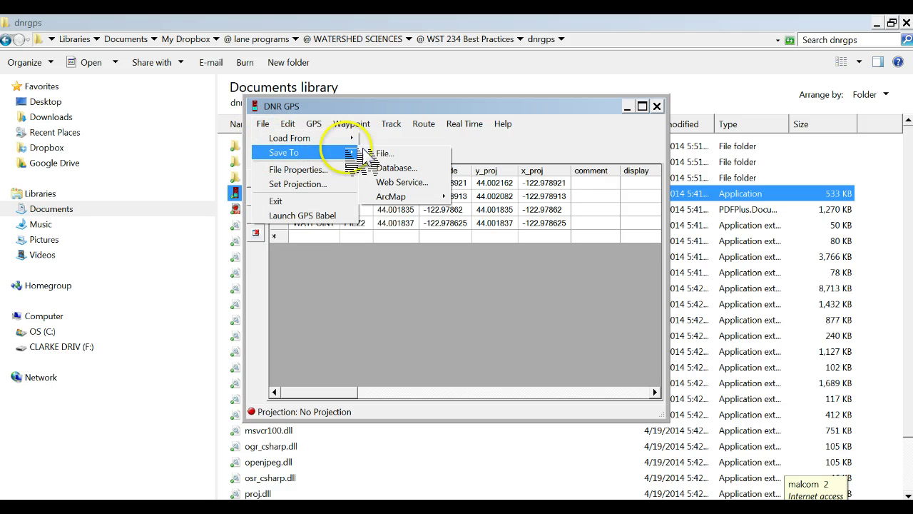
pyautogui.click(385, 154)
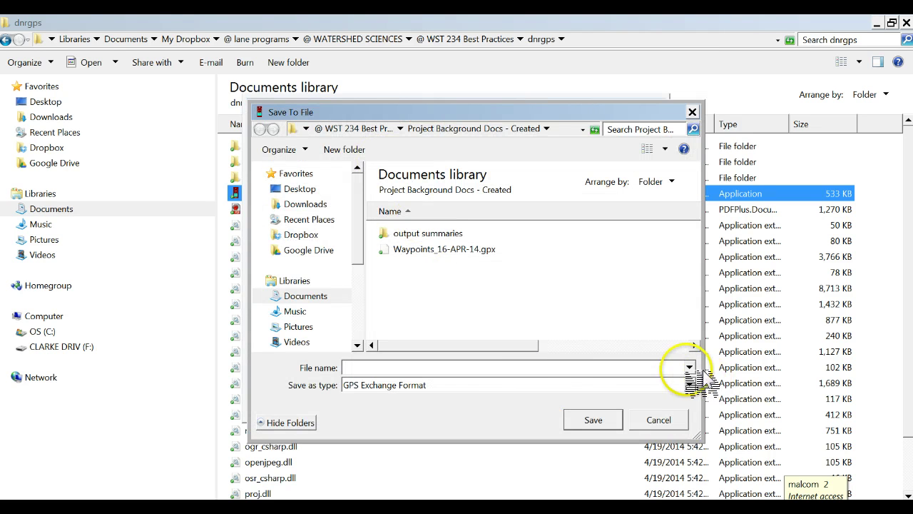
pyautogui.click(690, 368)
pyautogui.click(689, 368)
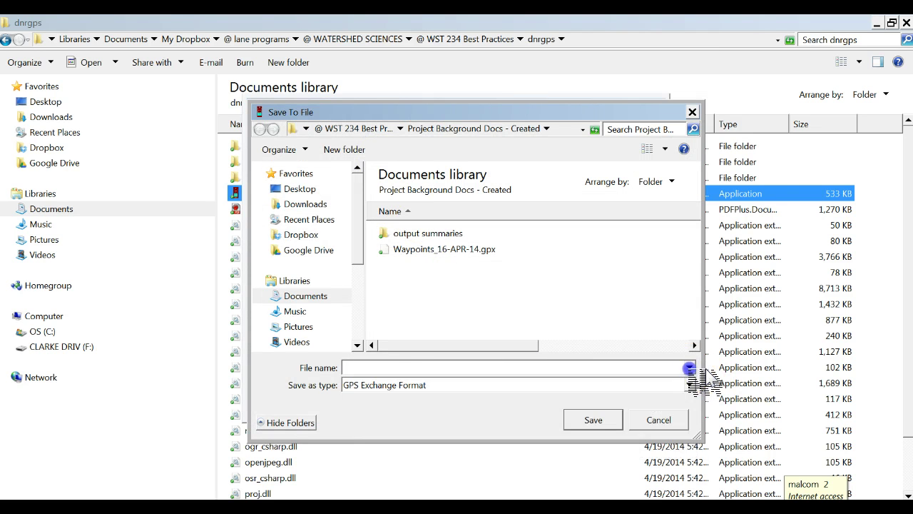
pyautogui.click(690, 385)
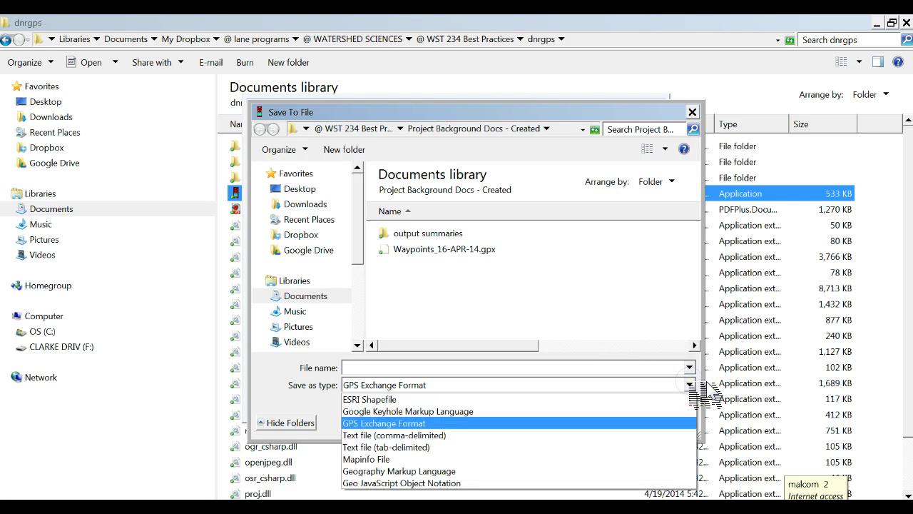
pyautogui.click(427, 399)
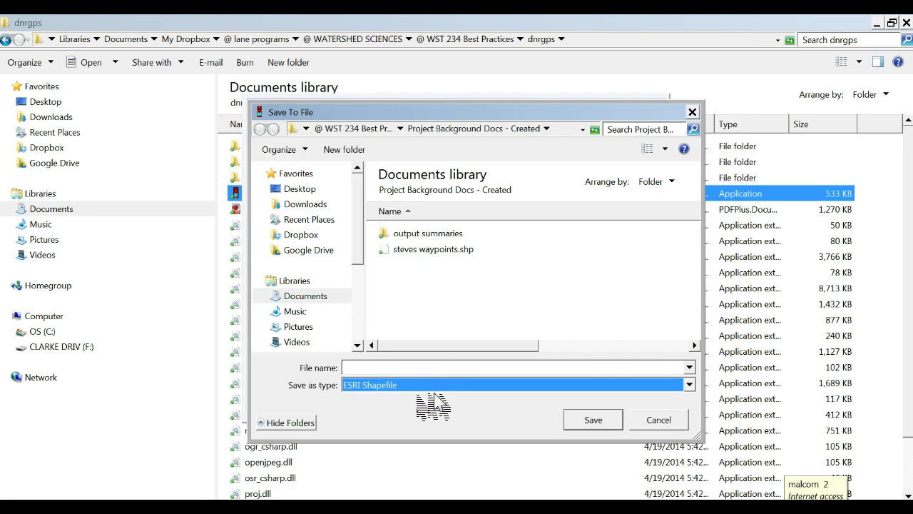
pyautogui.click(401, 368)
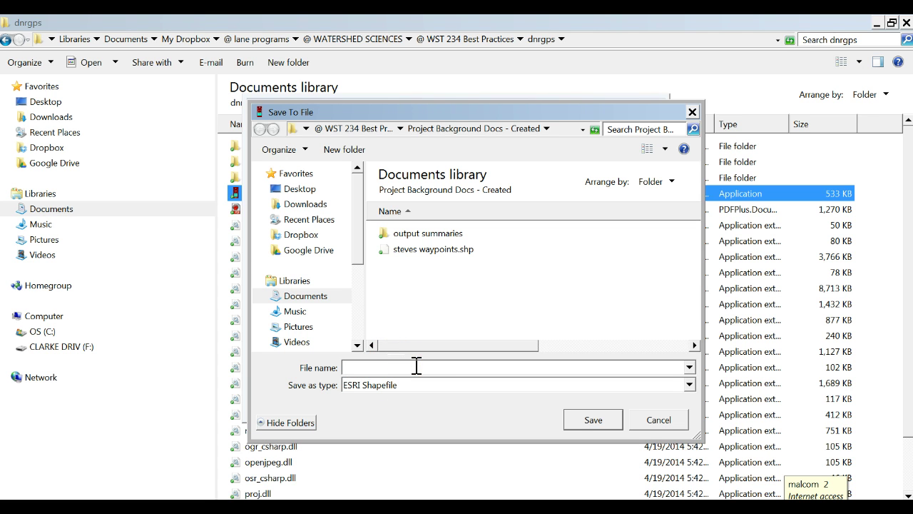
pyautogui.write('demo_piezo_poi')
pyautogui.click(599, 423)
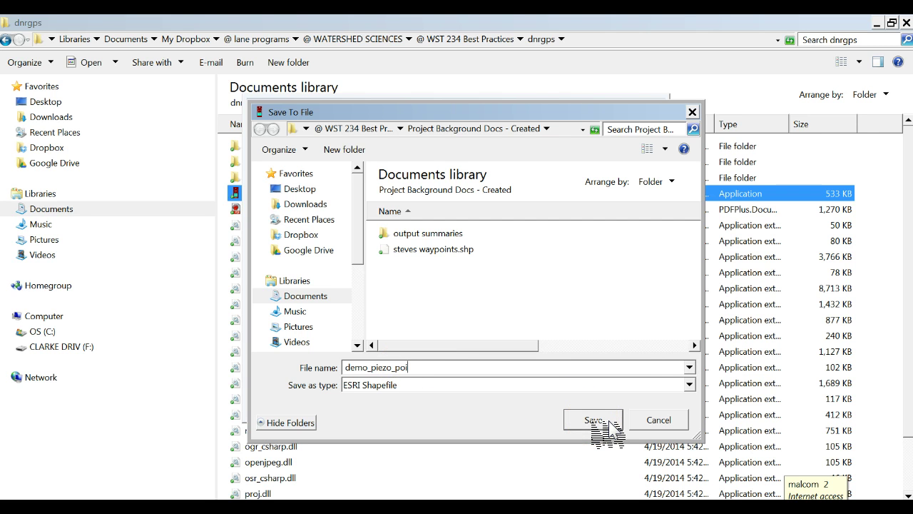
pyautogui.click(605, 424)
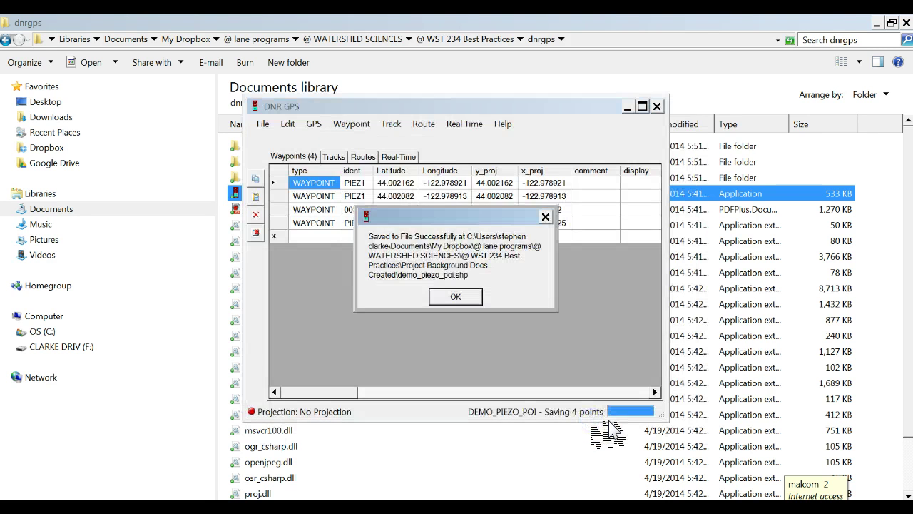
pyautogui.click(546, 372)
pyautogui.click(473, 297)
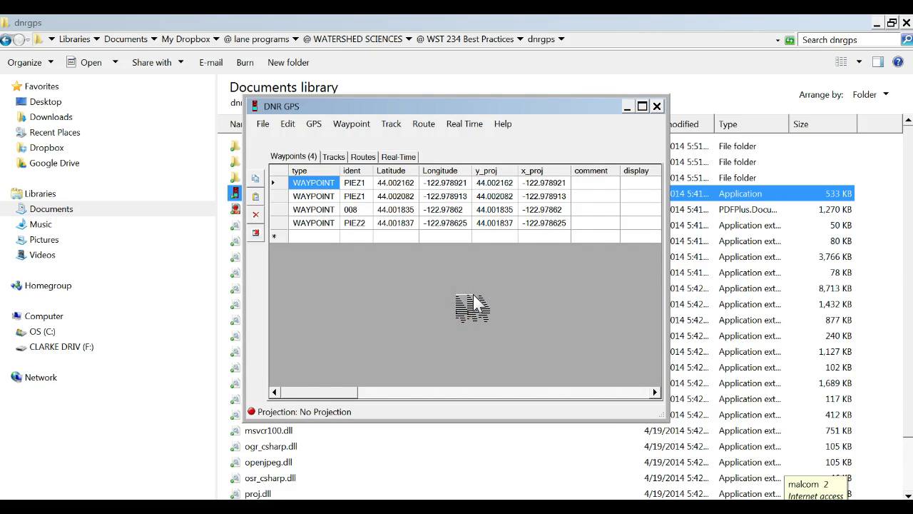
# Close DNR GPS and bring ArcMap's WATER_GARDEN map to the front.
pyautogui.click(641, 109)
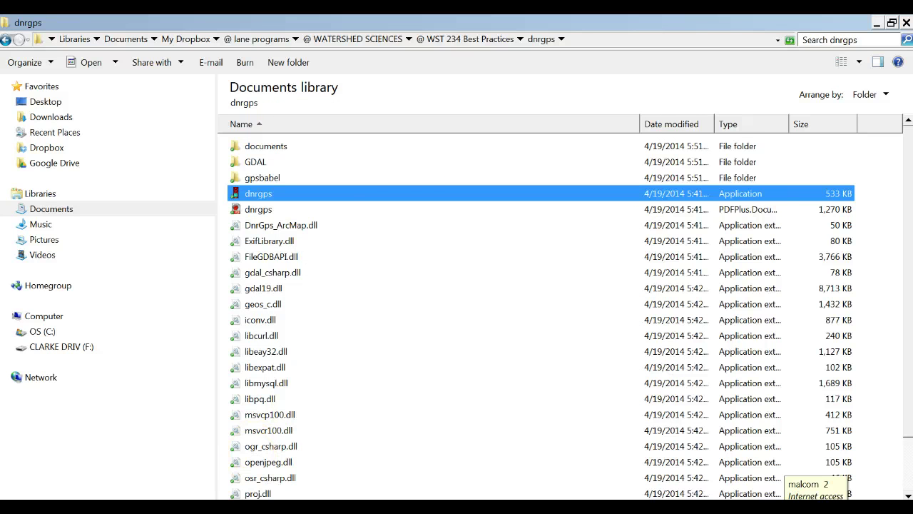
pyautogui.moveTo(211, 507)
pyautogui.click(207, 486)
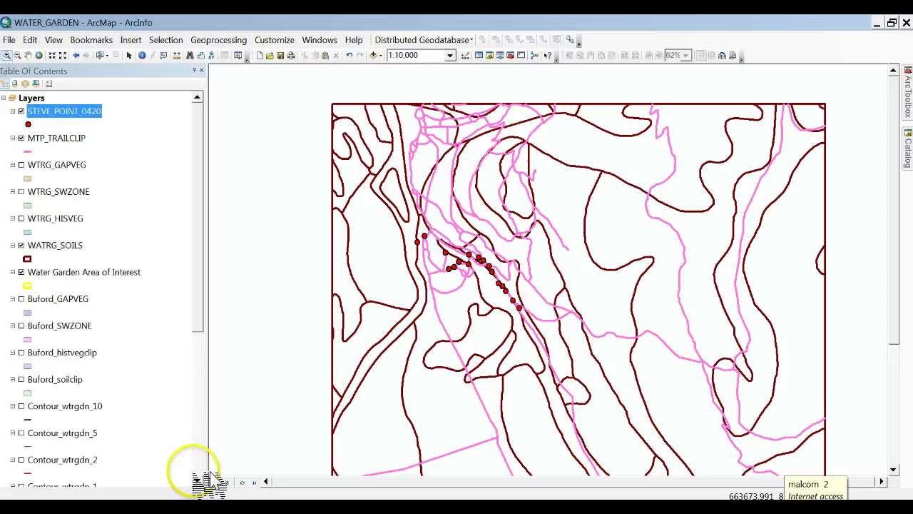
# Hide STEVE_POINT_0420 and refresh the Project Background Docs - Created folder in Catalog.
pyautogui.moveTo(36, 111)
pyautogui.mouseDown()
pyautogui.moveTo(65, 110)
pyautogui.moveTo(24, 108)
pyautogui.moveTo(29, 118)
pyautogui.moveTo(53, 108)
pyautogui.mouseUp()
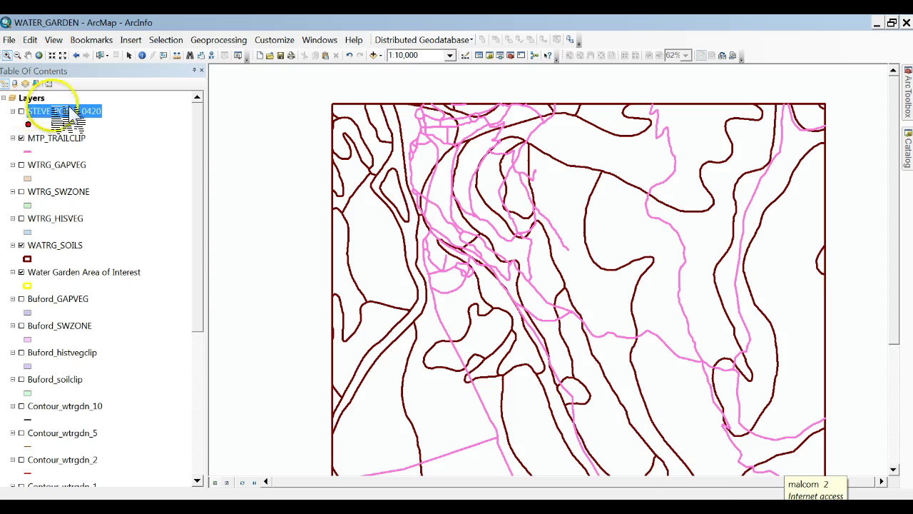
pyautogui.click(902, 154)
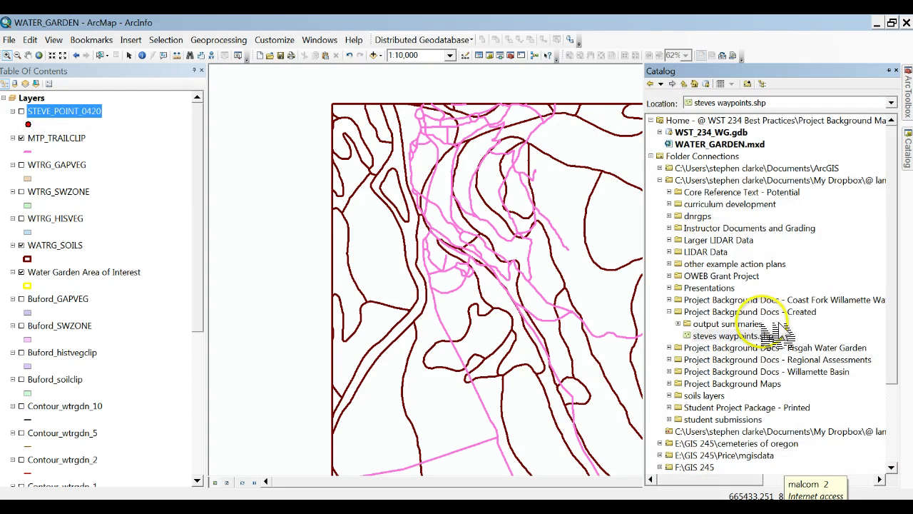
pyautogui.moveTo(777, 331); pyautogui.dragTo(722, 312)
pyautogui.rightClick(722, 313)
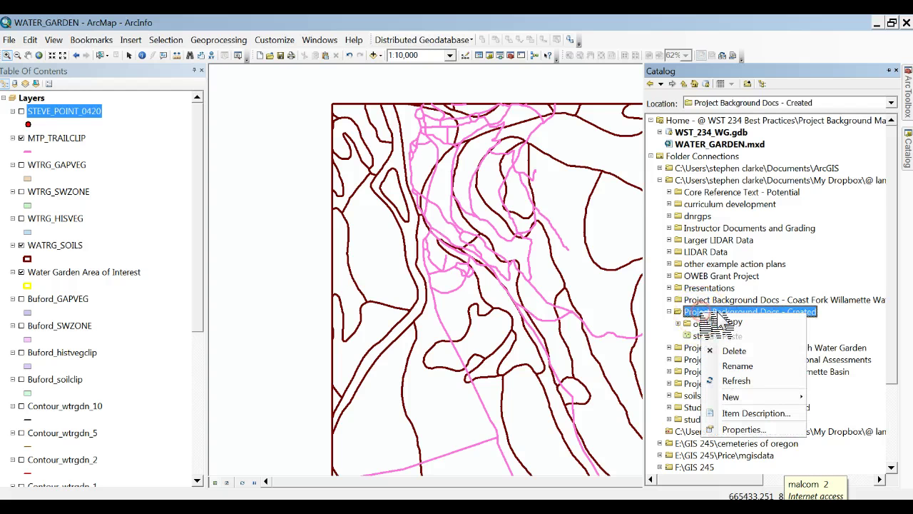
pyautogui.click(736, 382)
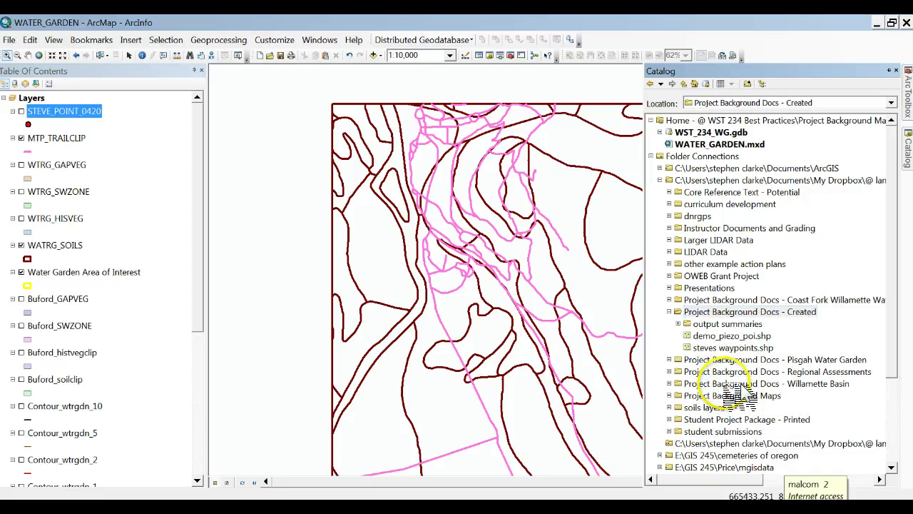
# Drag demo_piezo_poi.shp from the Catalog onto the map as a new layer.
pyautogui.click(715, 338)
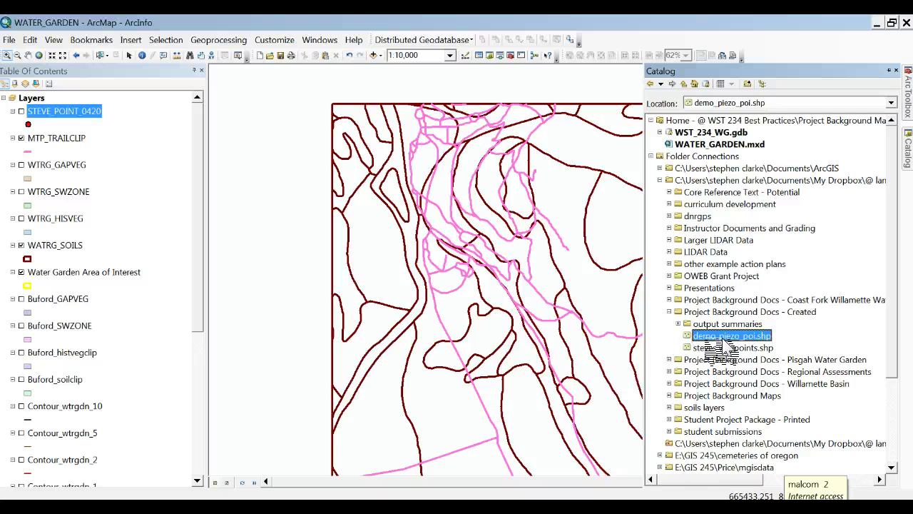
pyautogui.moveTo(724, 344)
pyautogui.mouseDown()
pyautogui.moveTo(703, 347)
pyautogui.moveTo(711, 342)
pyautogui.mouseUp()
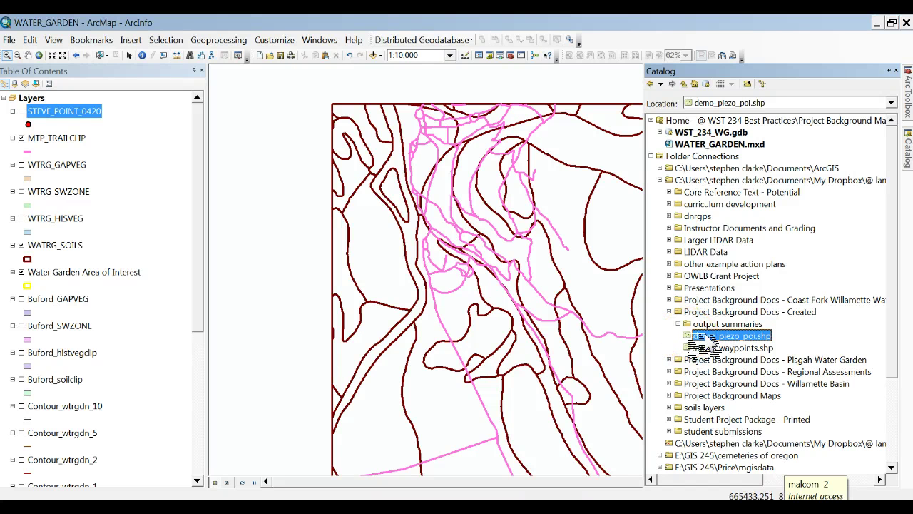
pyautogui.moveTo(709, 341)
pyautogui.mouseDown()
pyautogui.moveTo(385, 296)
pyautogui.moveTo(677, 324)
pyautogui.moveTo(698, 337)
pyautogui.mouseUp()
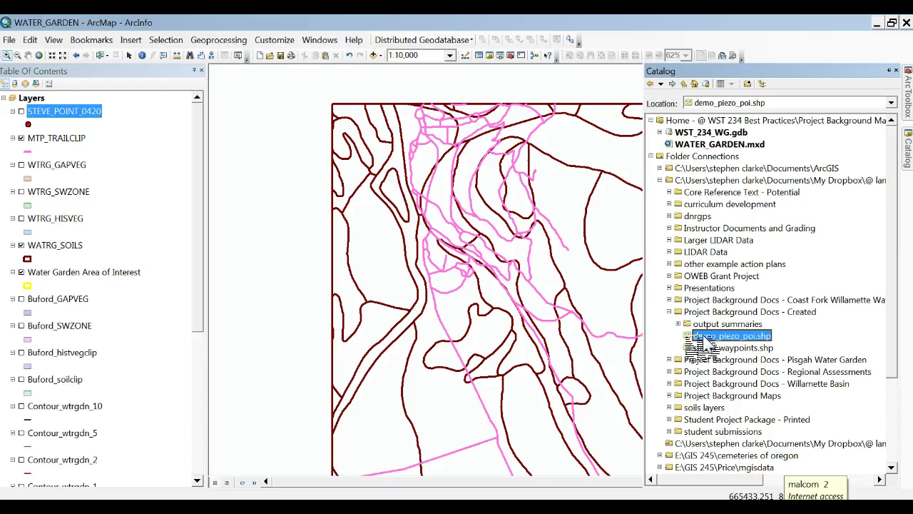
pyautogui.moveTo(702, 341); pyautogui.dragTo(82, 106)
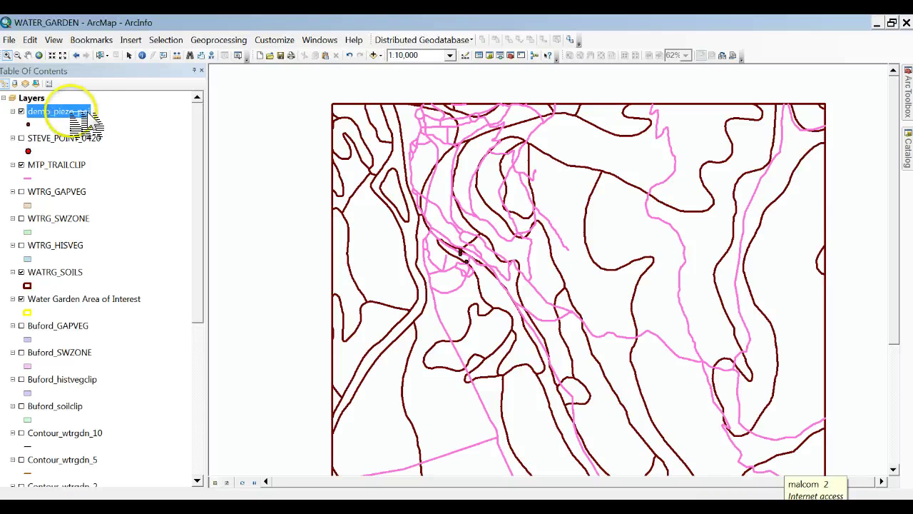
# Give the demo_piezo_poi points a size 6 turquoise symbol.
pyautogui.click(27, 124)
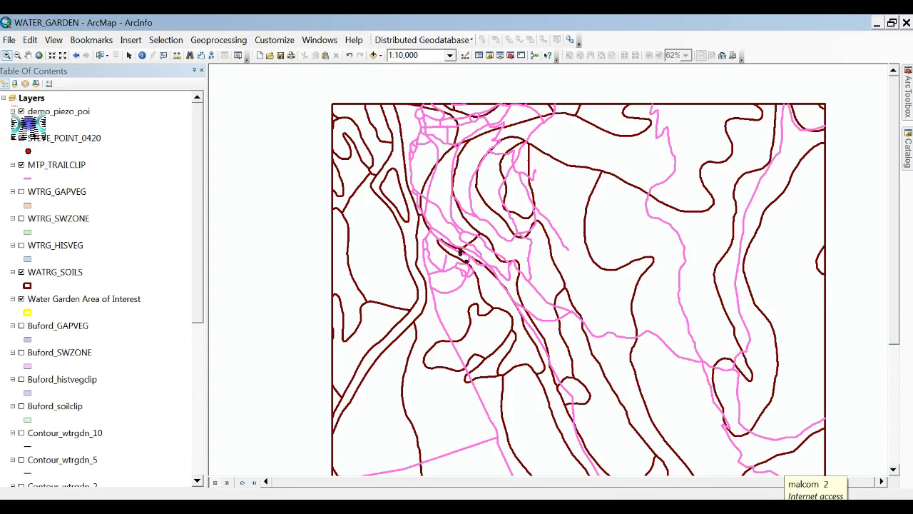
pyautogui.click(401, 246)
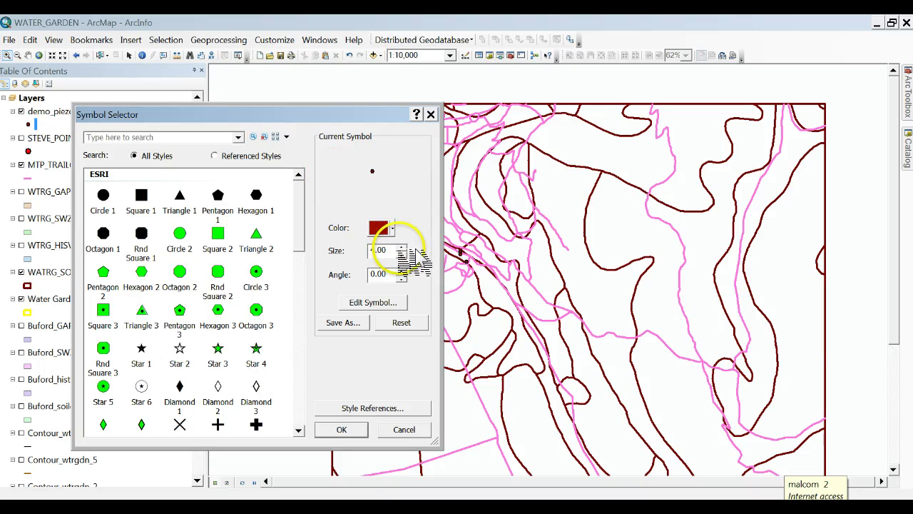
pyautogui.click(402, 246)
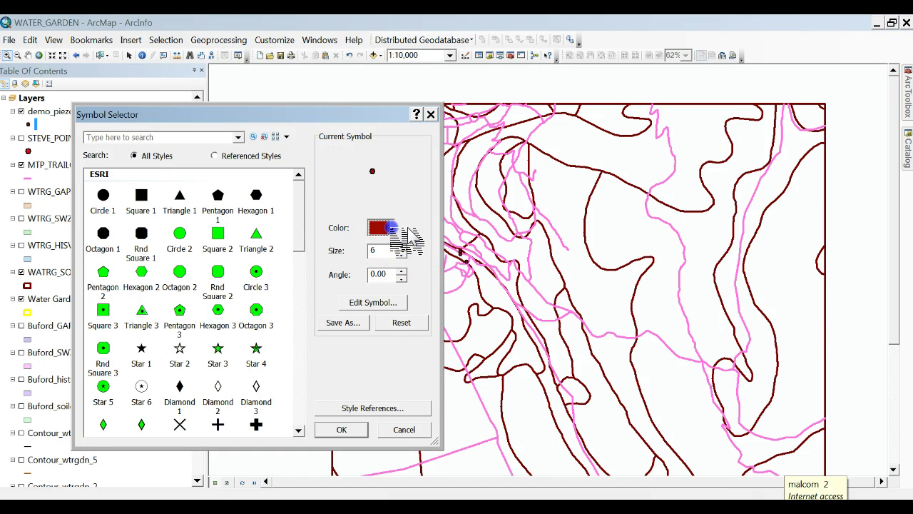
pyautogui.click(384, 229)
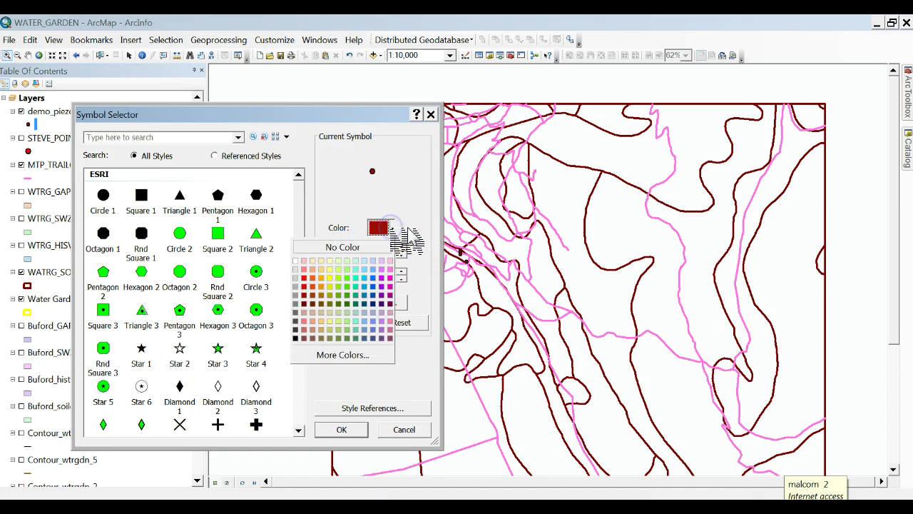
pyautogui.click(356, 278)
pyautogui.click(341, 429)
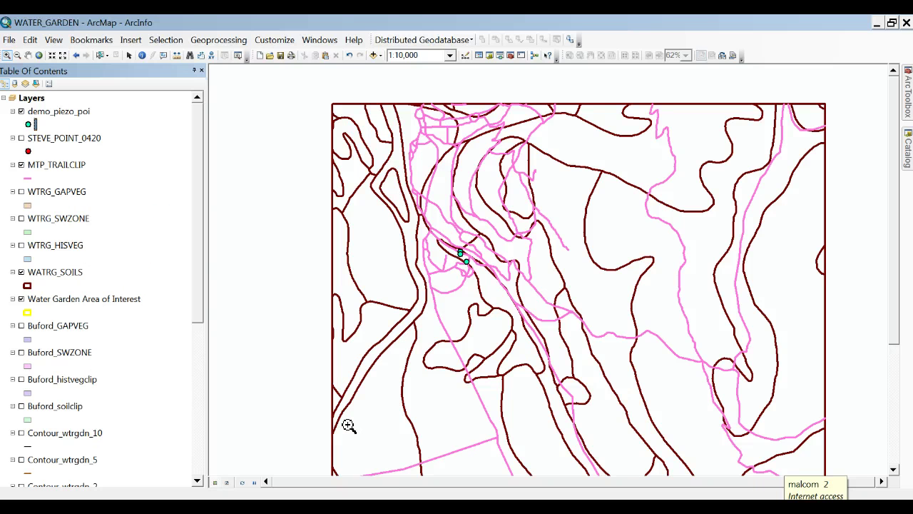
# Zoom in closely on the demo_piezo_poi points where the trails cross the soils boundary.
pyautogui.click(7, 55)
pyautogui.moveTo(417, 217); pyautogui.dragTo(560, 277)
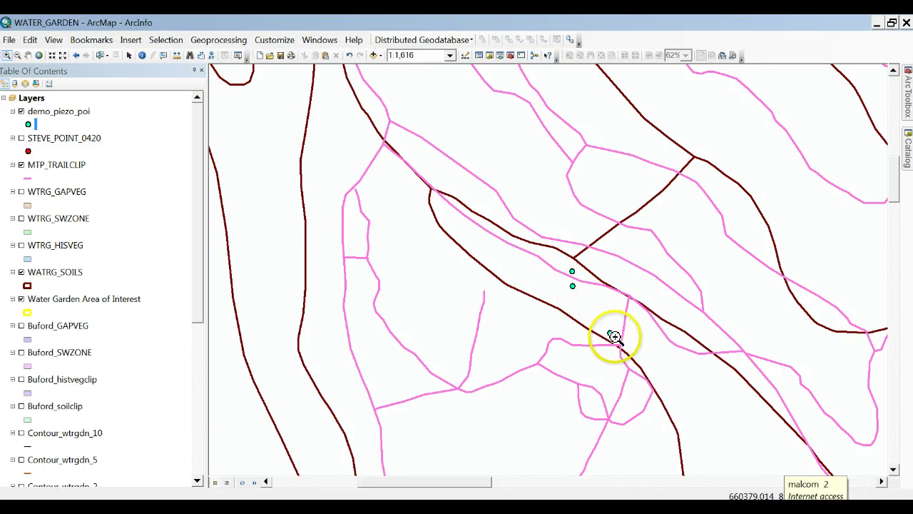
pyautogui.click(610, 333)
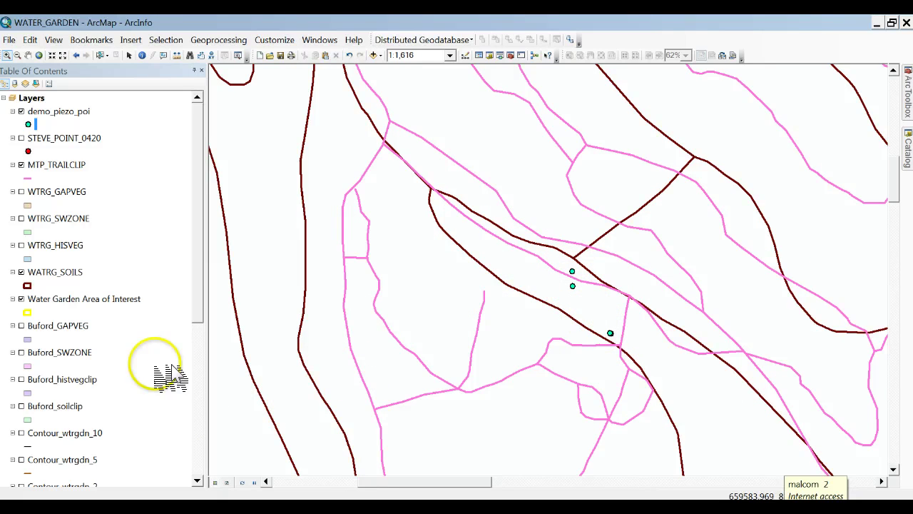
pyautogui.moveTo(196, 294); pyautogui.dragTo(198, 438)
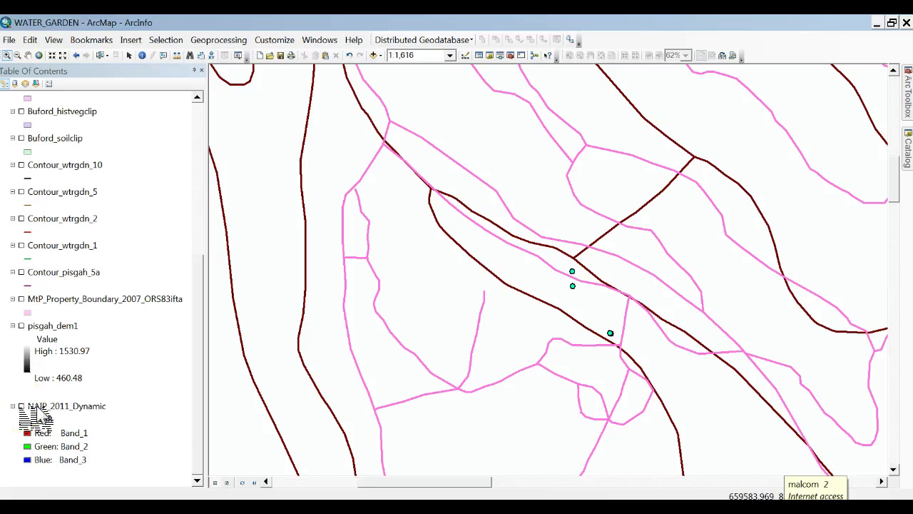
# Turn on NAIP_2011_Dynamic imagery under the points, refresh the map, and reopen the Catalog.
pyautogui.click(21, 406)
pyautogui.click(242, 483)
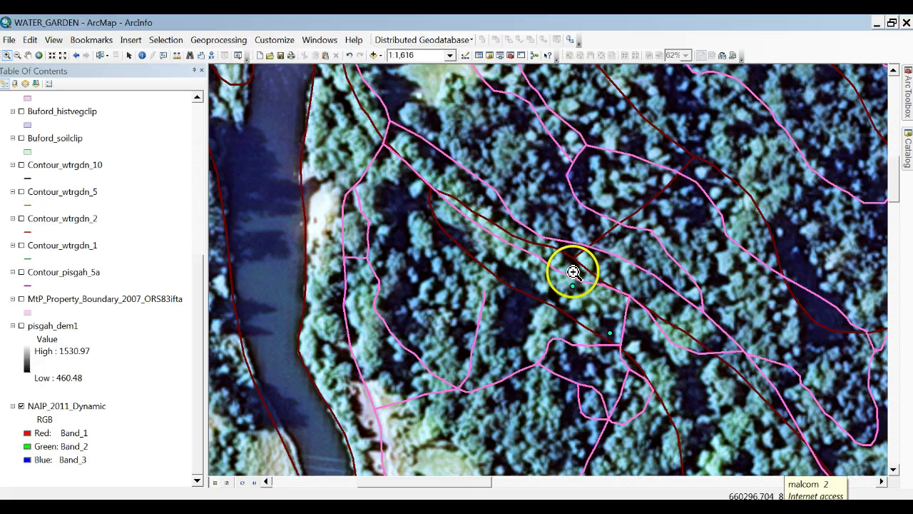
pyautogui.click(609, 332)
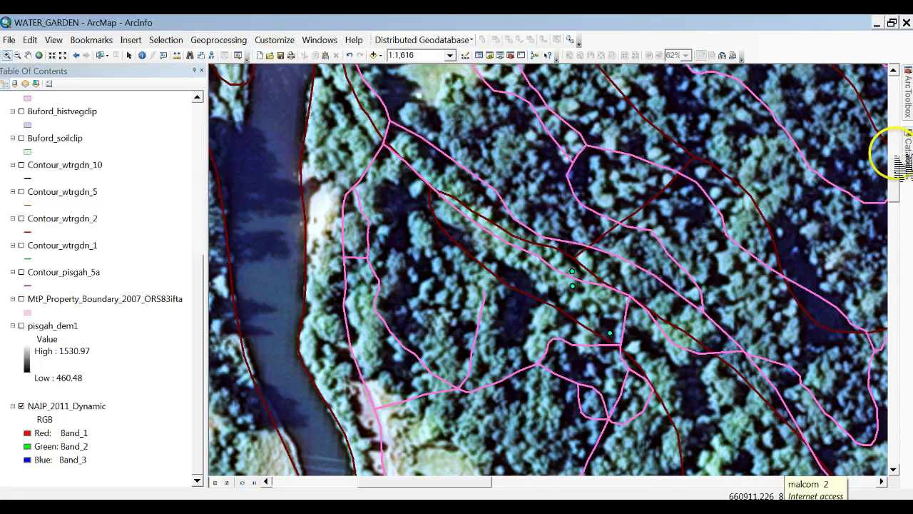
pyautogui.click(907, 161)
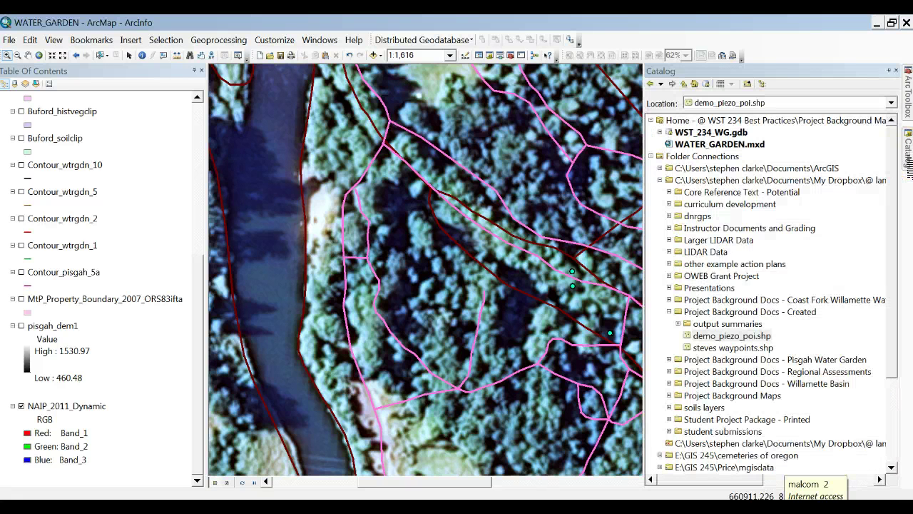